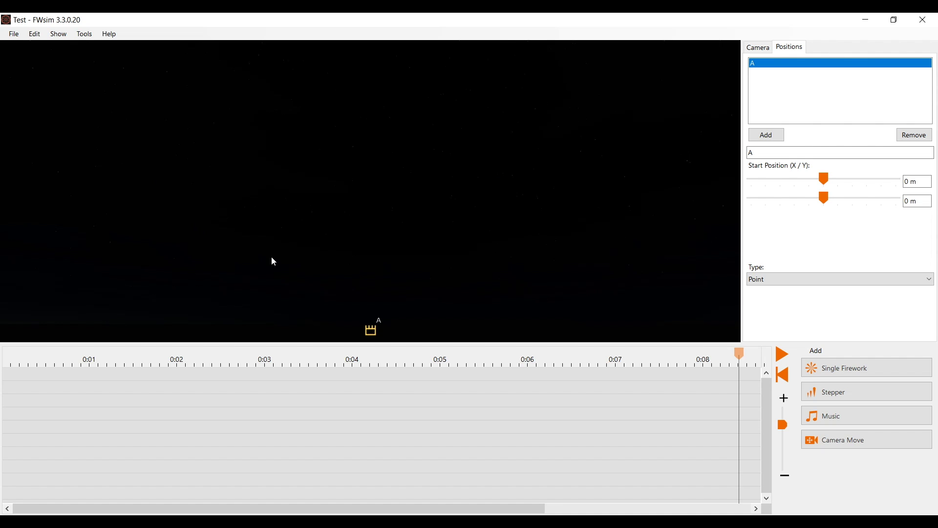
Deselect launch position A and scroll the view
click(371, 329)
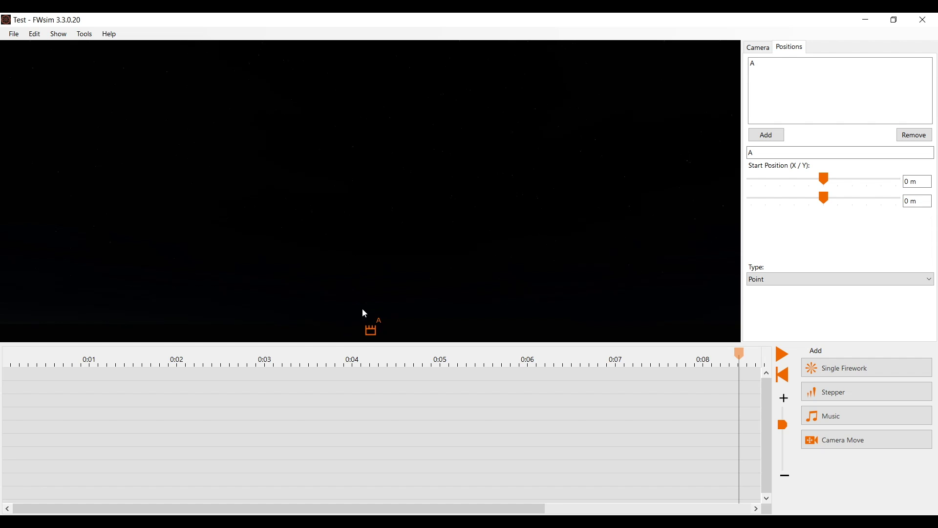
scroll(339, 431, right, 3)
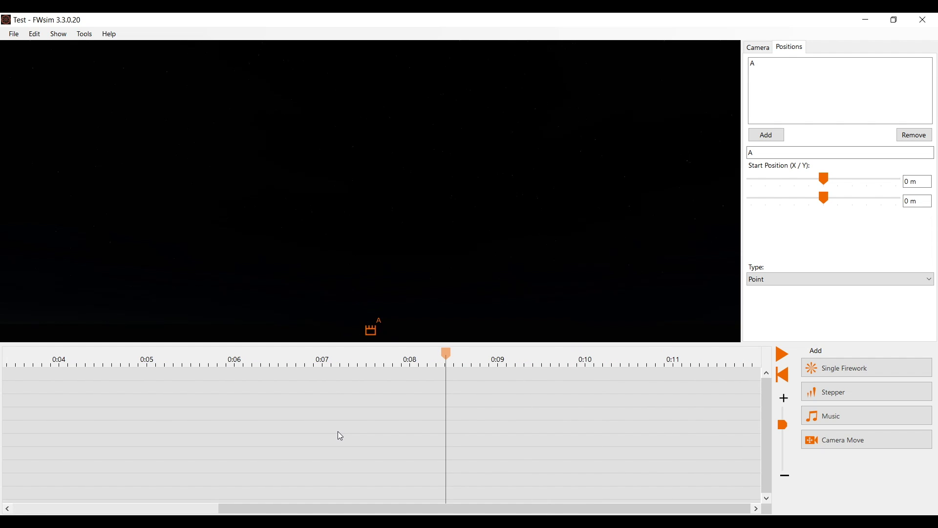
scroll(338, 431, left, 3)
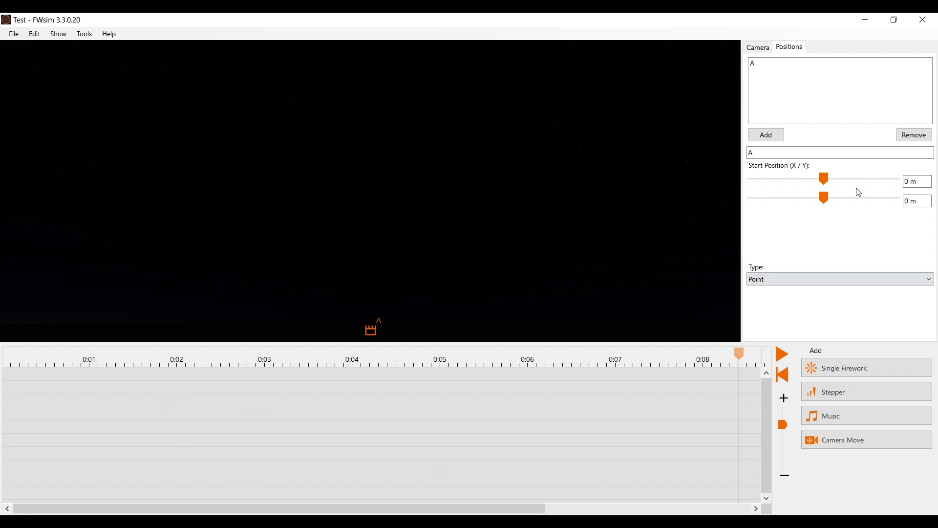
Reselect launch position A and drop '1812 Overture Finale.mp3' from the Desktop into the show
click(786, 66)
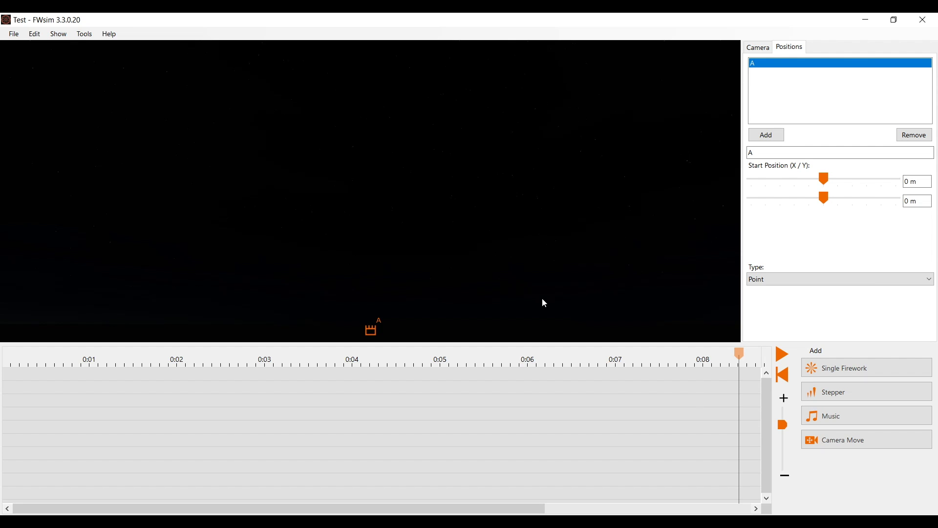
key(alt+Tab)
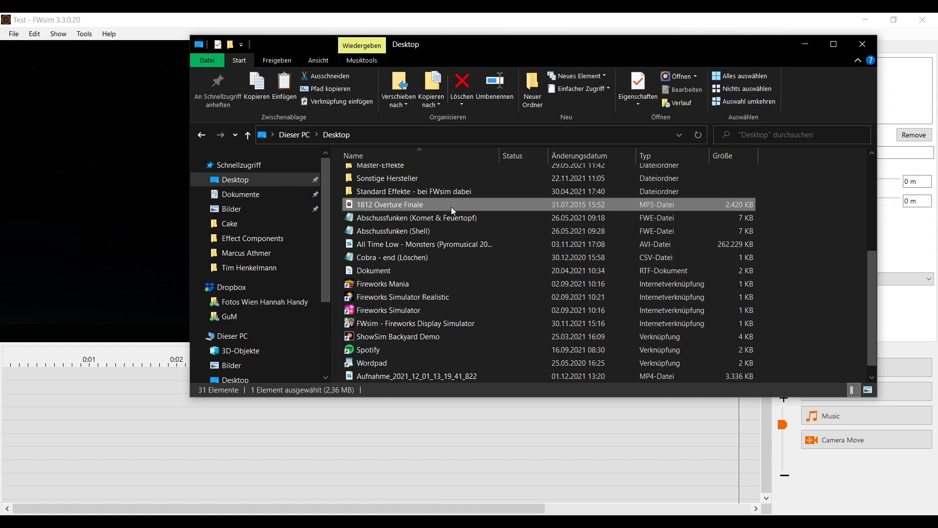
drag(457, 205, 156, 402)
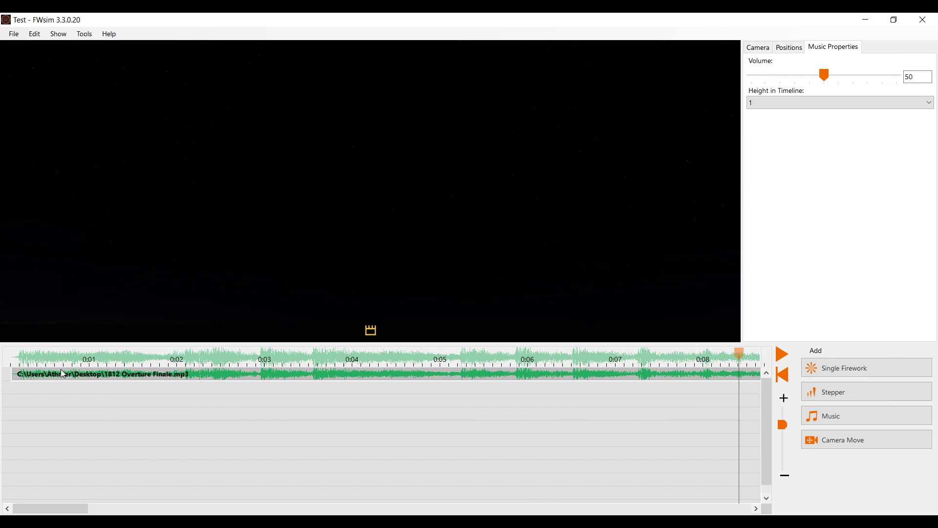
Slide the 1812 Overture Finale clip so it begins at 0:00
drag(63, 375, 455, 377)
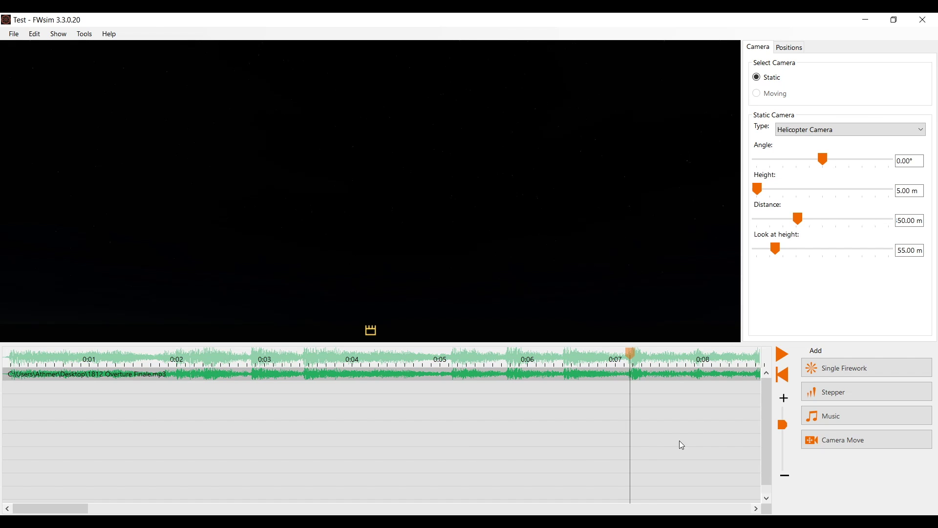
Add a Dahlia Pastel Blue shell cue near 0:05, angled about 14° left
click(846, 371)
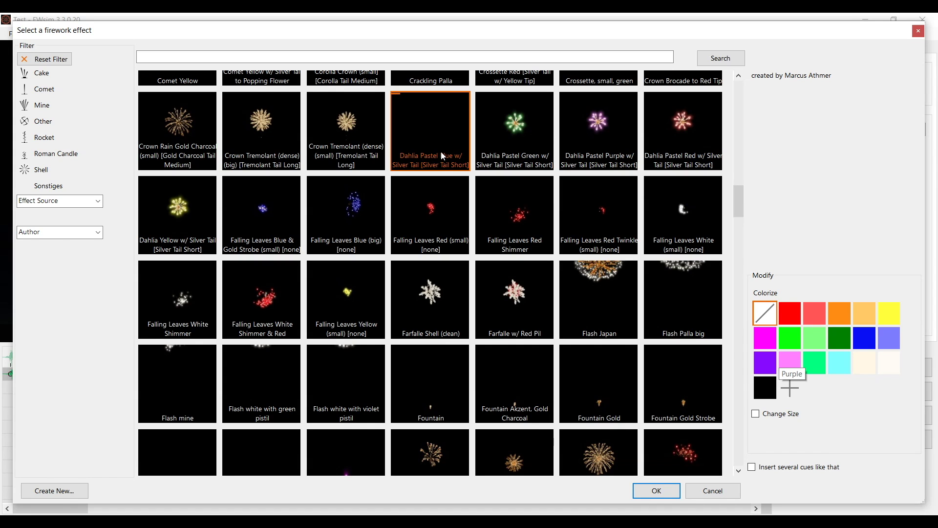
click(656, 490)
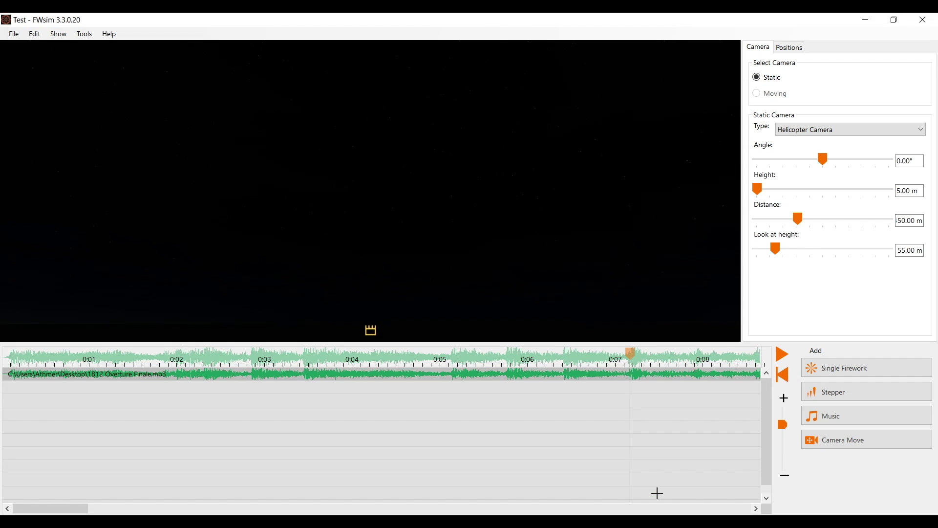
click(146, 389)
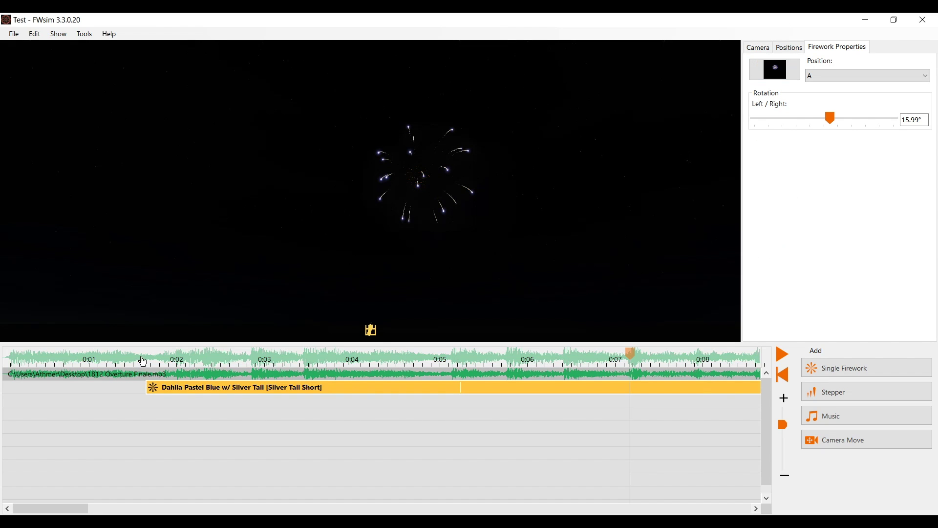
drag(152, 359, 481, 358)
drag(375, 331, 346, 330)
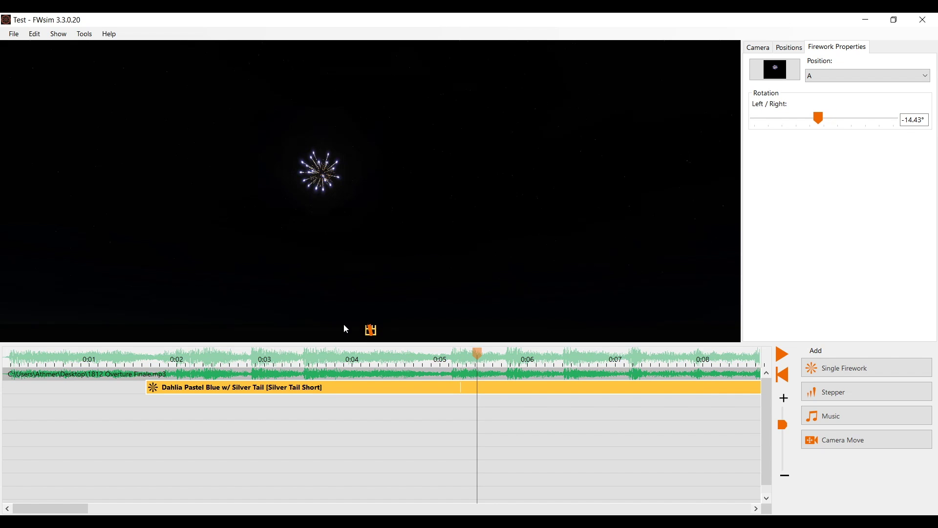
Add a second Dahlia Pastel Blue cue angled right and replay both bursts
click(876, 365)
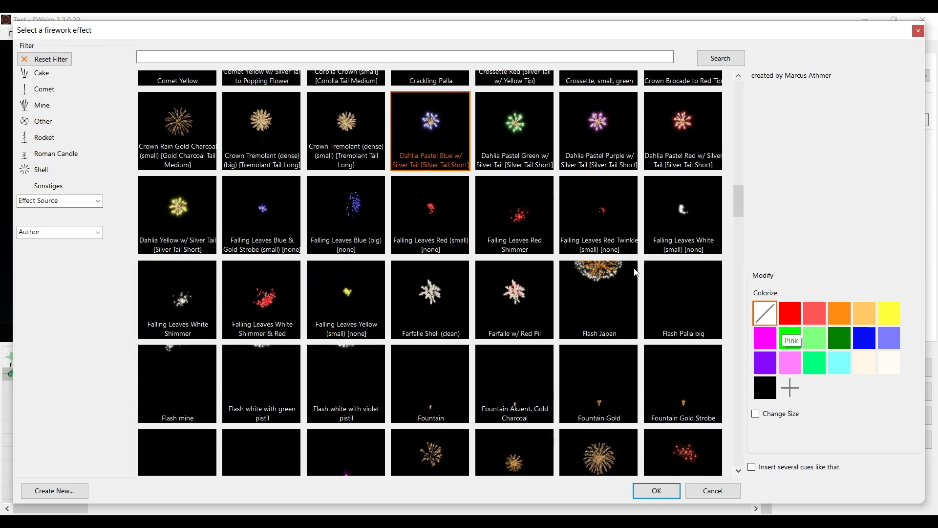
click(655, 495)
click(147, 400)
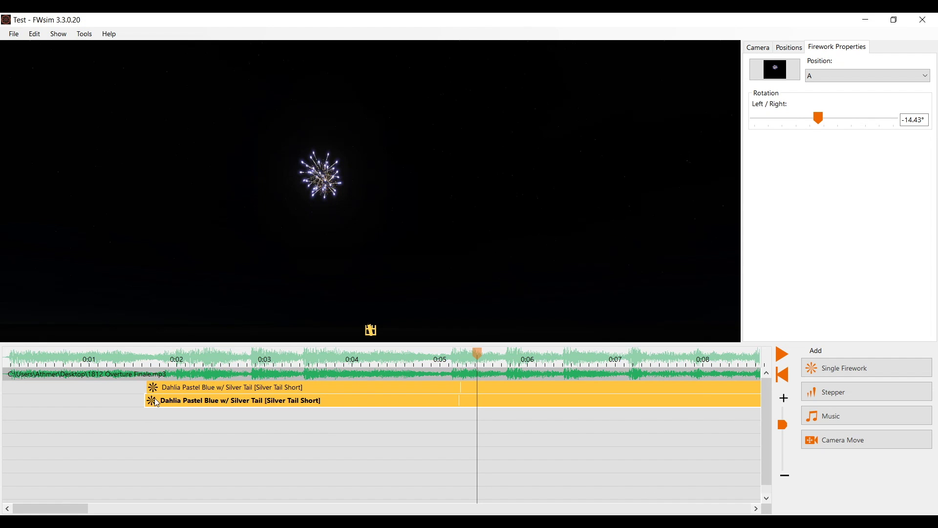
drag(373, 328, 403, 327)
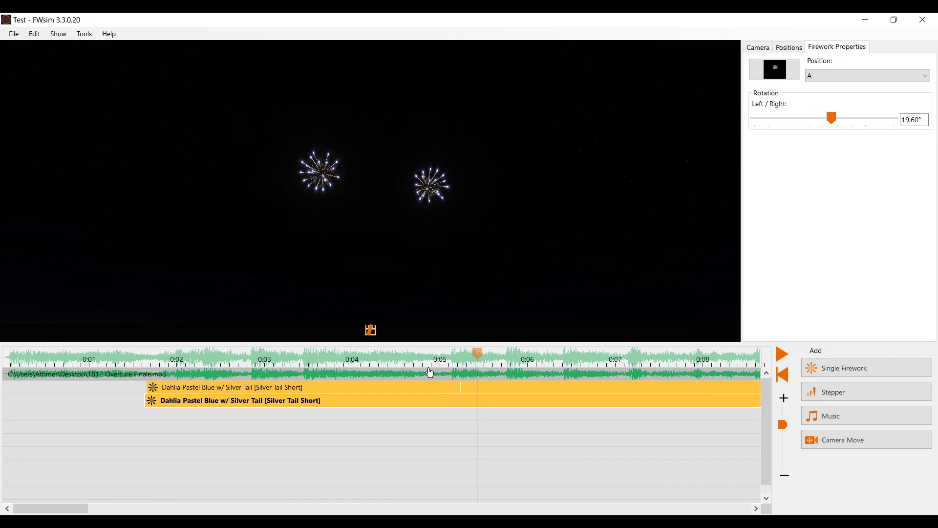
drag(431, 374, 536, 369)
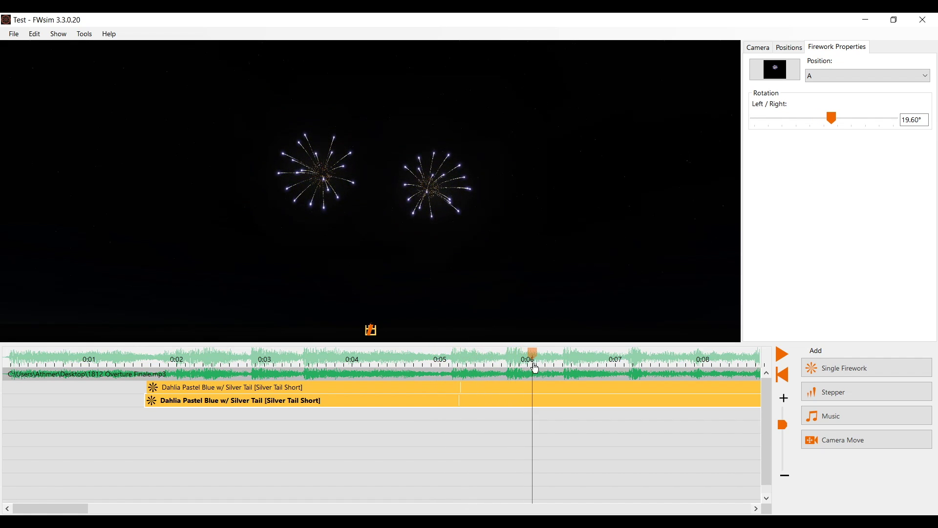
Insert a Comet Silver stepper on the third row, shifted to about 0:05
click(840, 394)
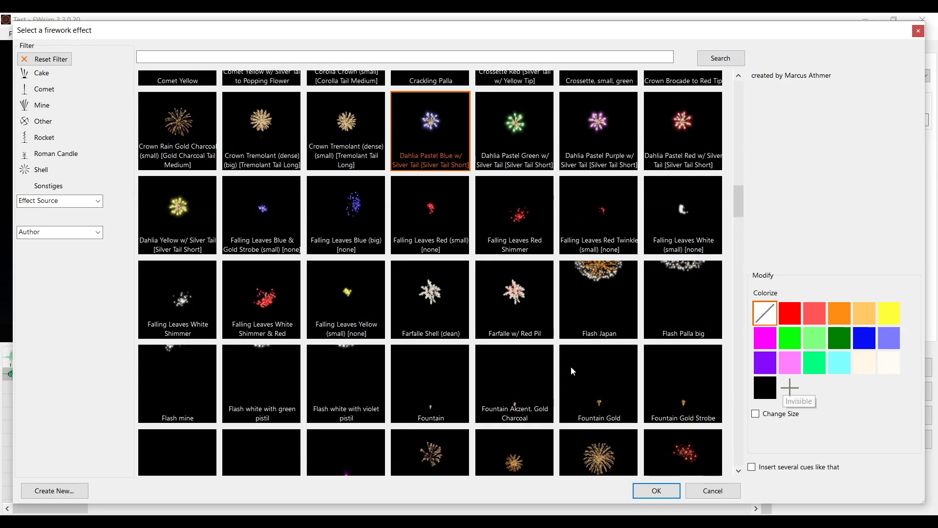
scroll(432, 319, up, 10)
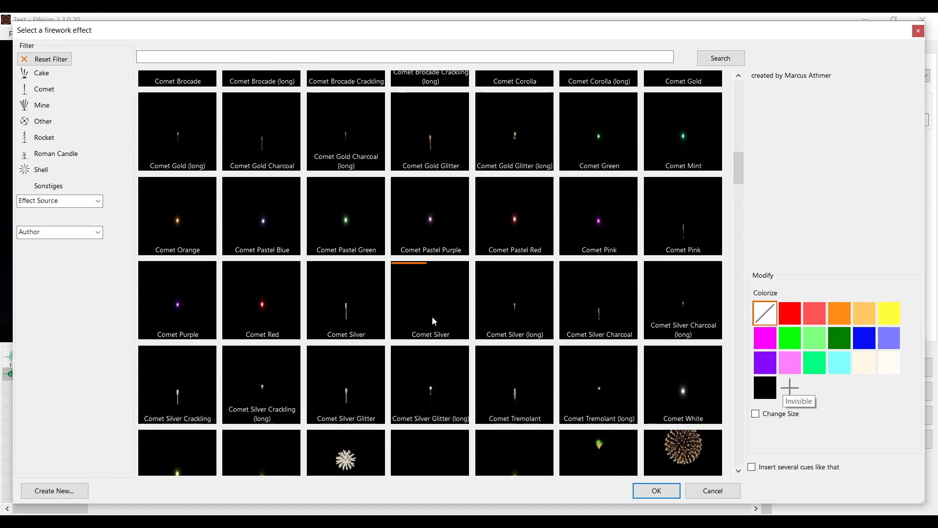
click(432, 318)
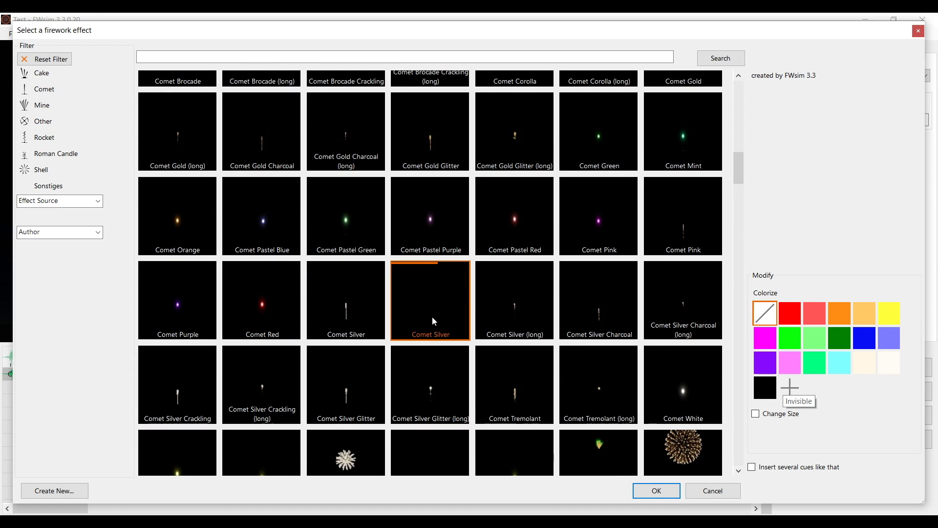
click(657, 490)
click(262, 414)
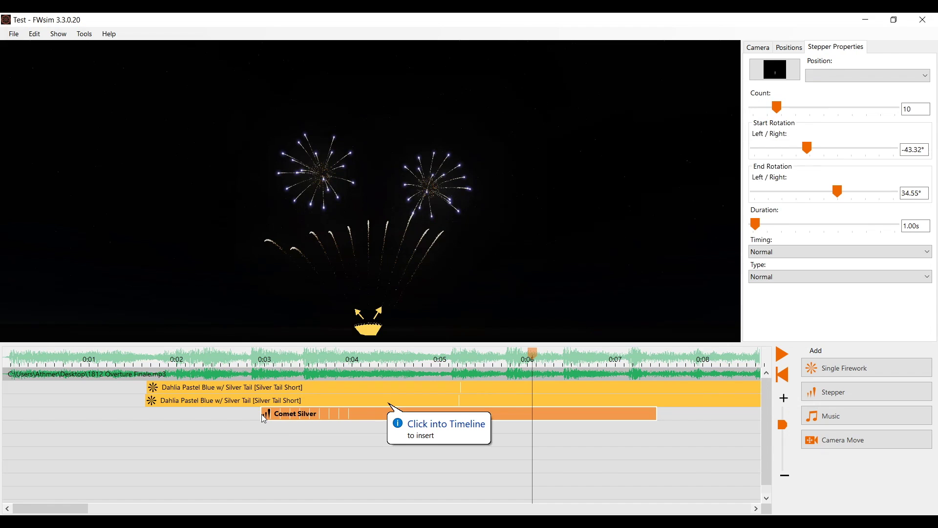
drag(265, 418, 383, 419)
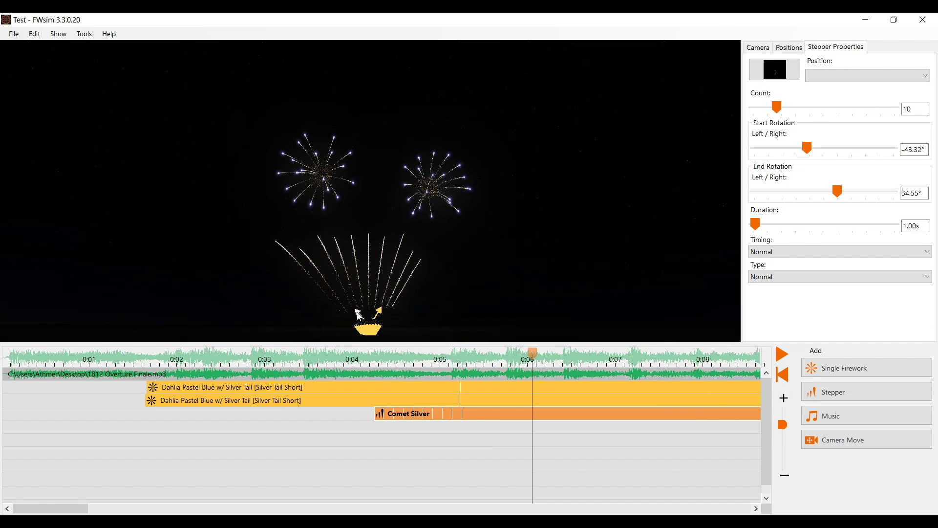
Set the stepper to 10 shots fanning from -51.05° to 51.57°
drag(360, 316, 363, 314)
mouse_move(777, 110)
mouse_down()
mouse_move(761, 110)
mouse_move(779, 110)
mouse_up()
drag(380, 314, 578, 362)
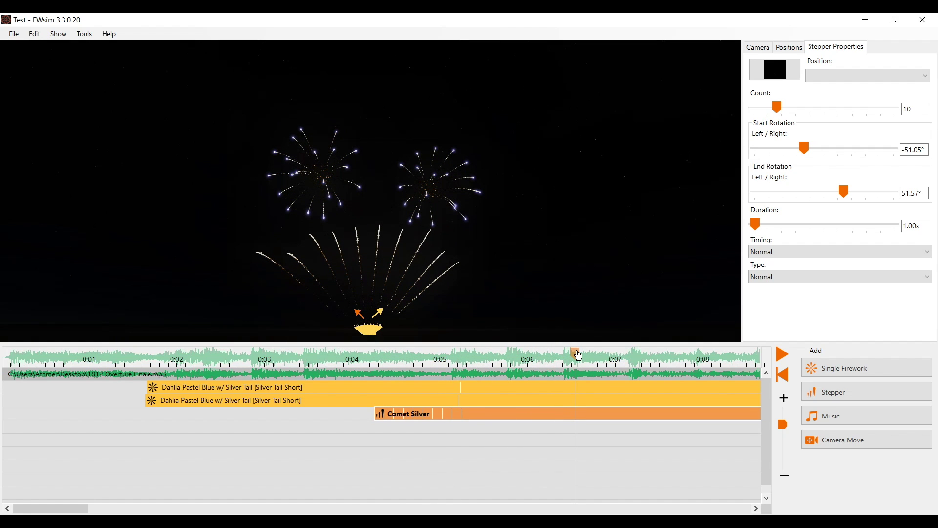
Copy the first Dahlia cue onto the fourth row, positioned near 0:05
click(167, 387)
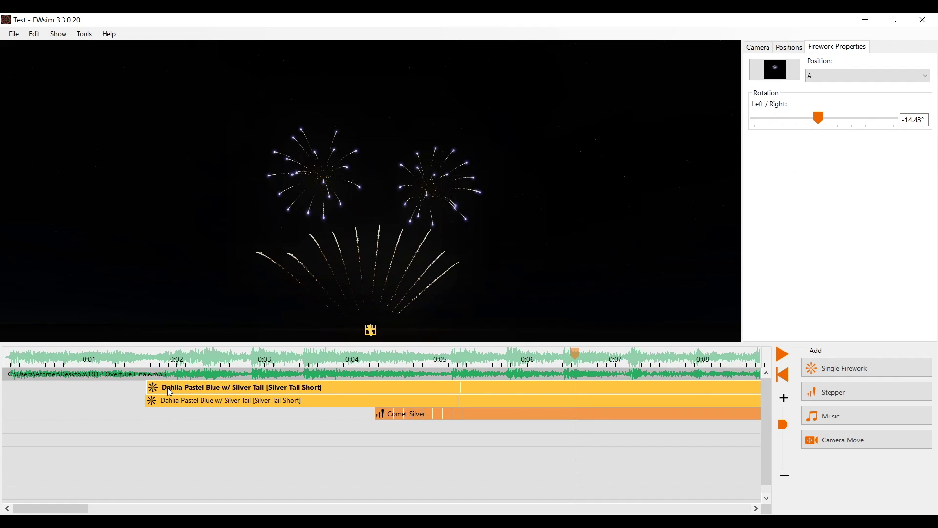
right_click(167, 387)
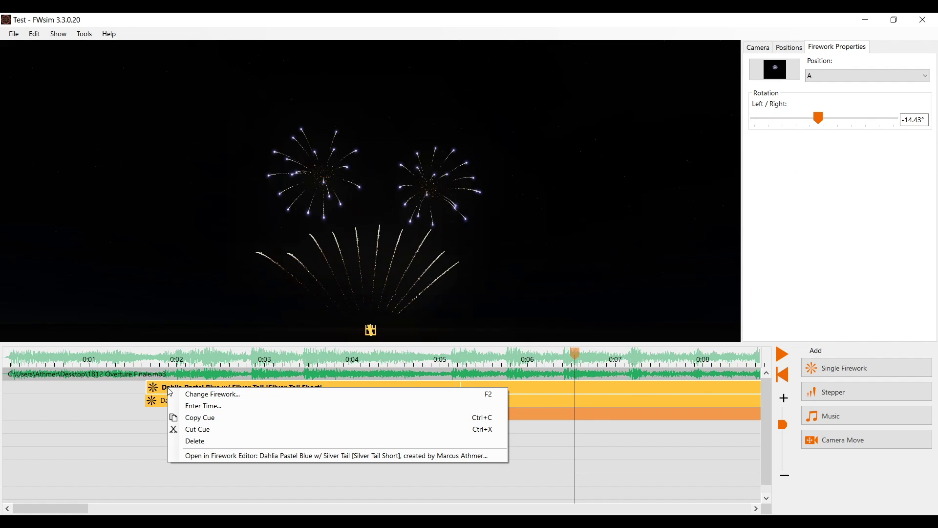
click(181, 418)
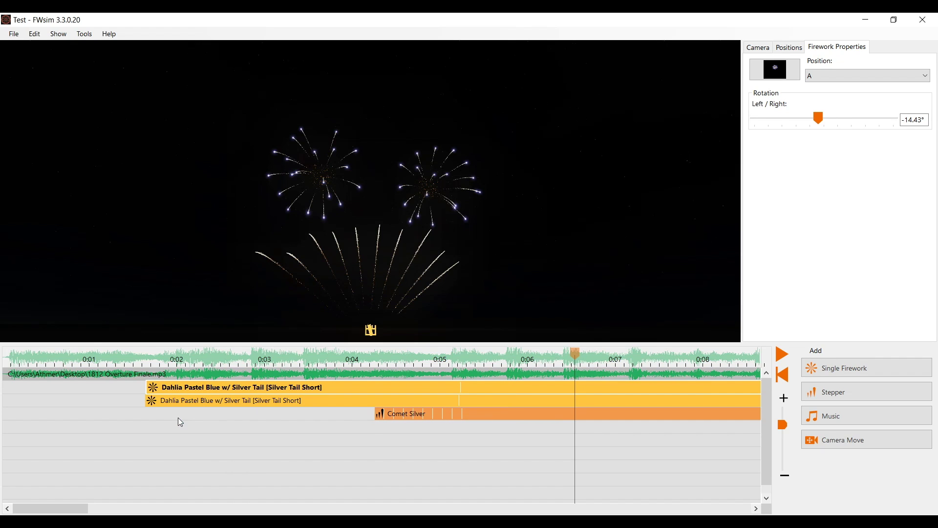
right_click(429, 428)
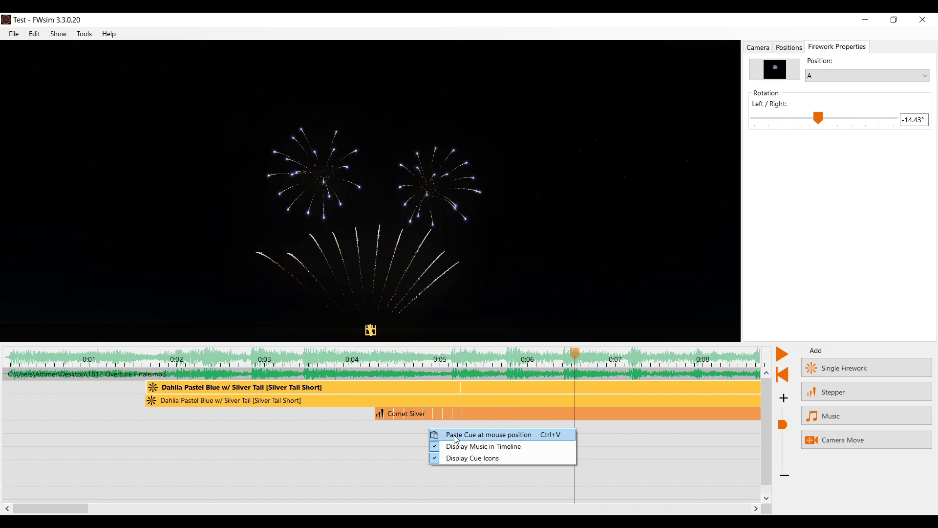
click(457, 435)
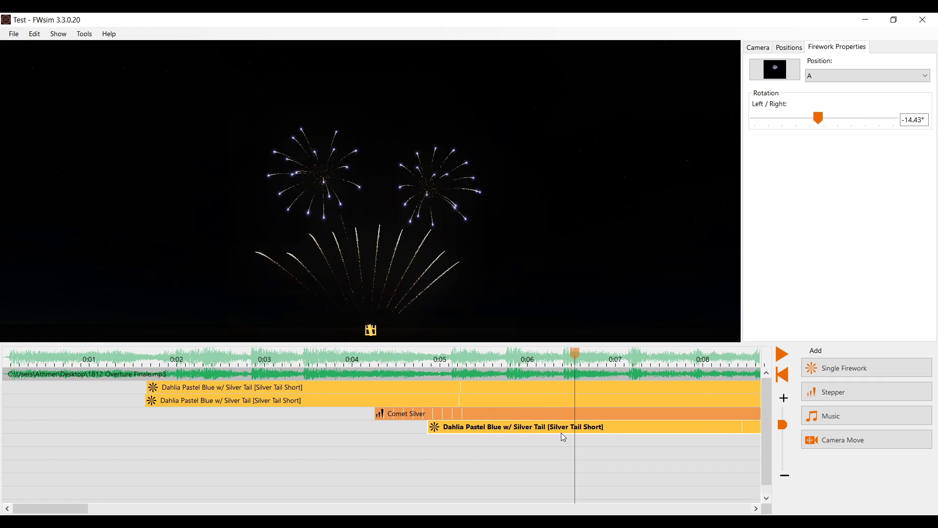
drag(561, 433, 452, 428)
drag(785, 428, 785, 434)
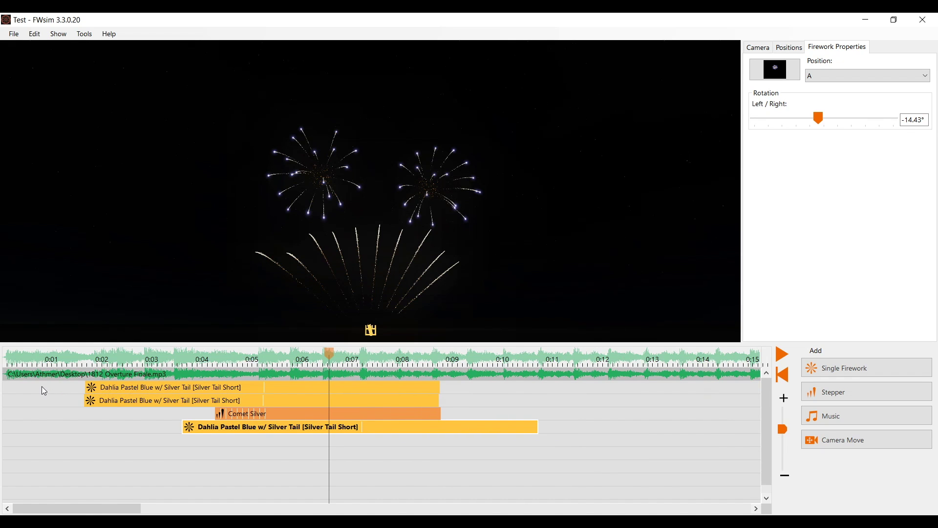
Duplicate all four cues just after the originals and scrub through them
drag(42, 386, 393, 450)
right_click(360, 386)
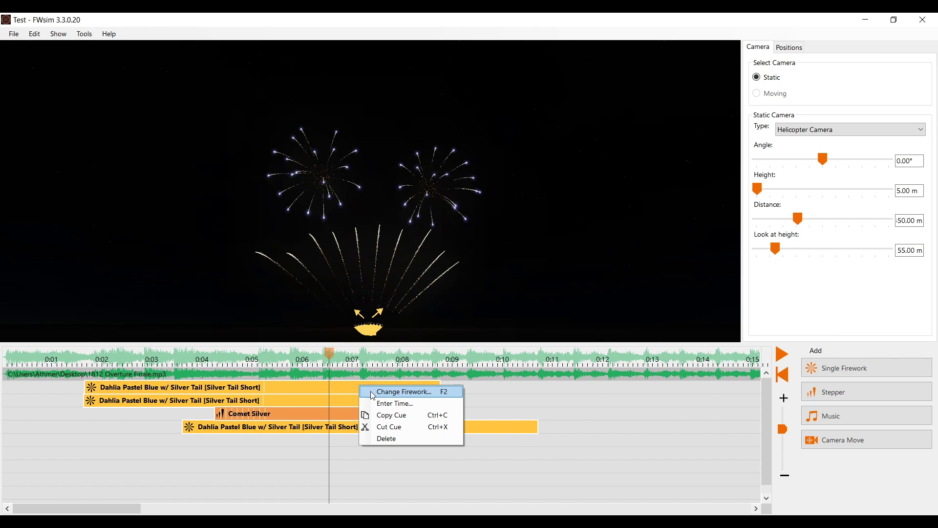
click(388, 415)
right_click(546, 388)
click(558, 394)
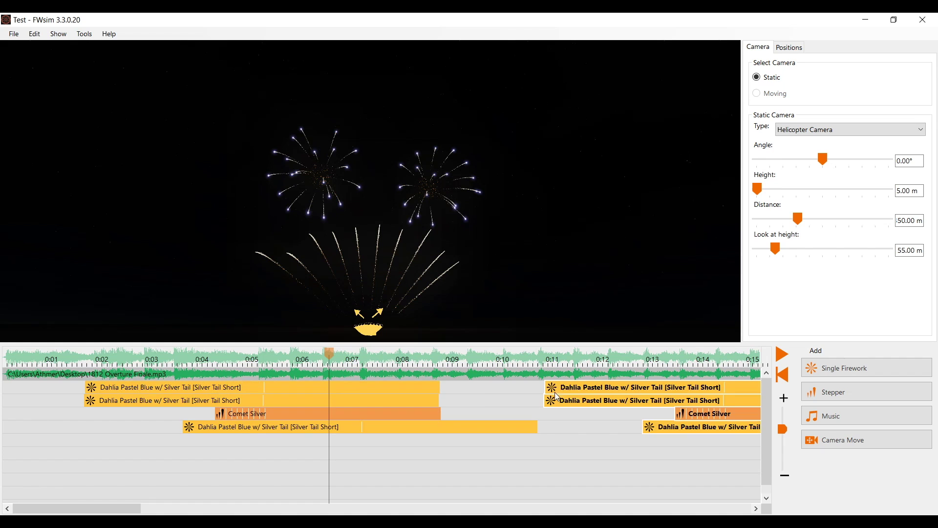
drag(559, 397, 401, 395)
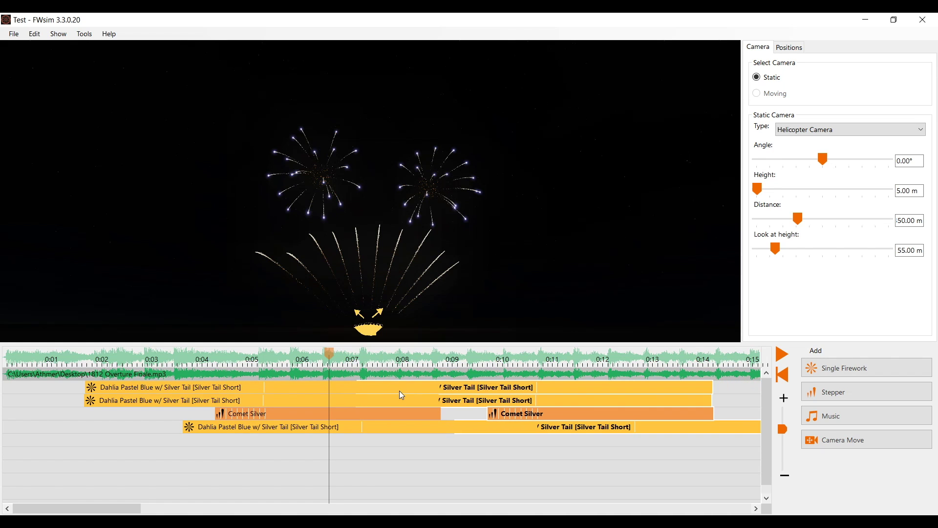
drag(196, 364, 64, 358)
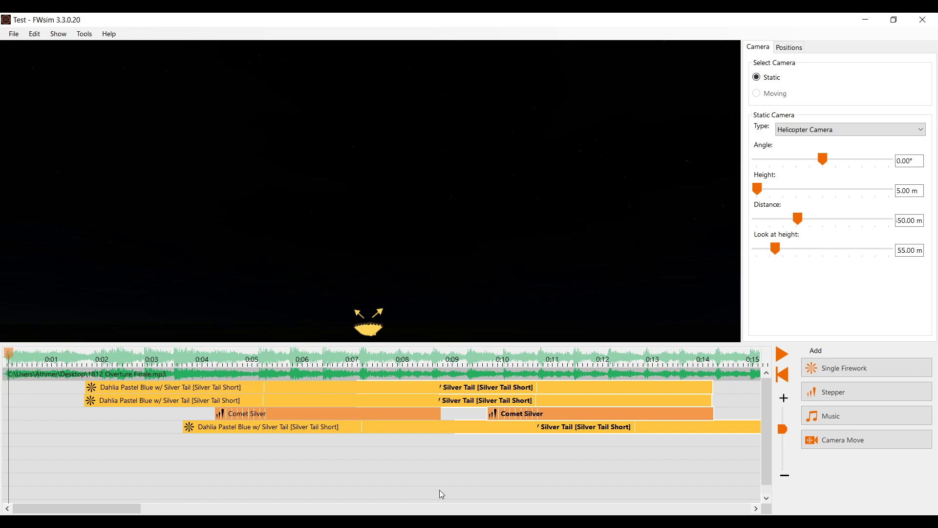
Start playback of the show from 0:00 with the spacebar
key(space)
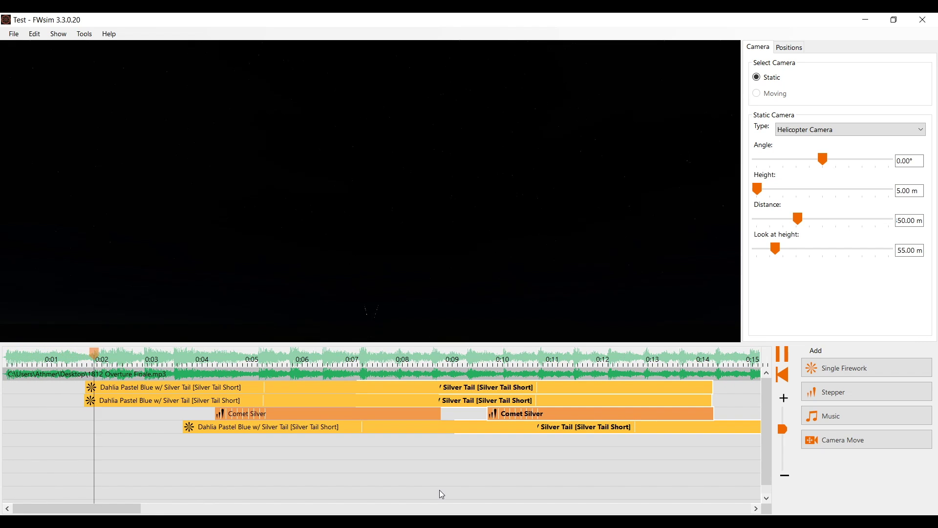